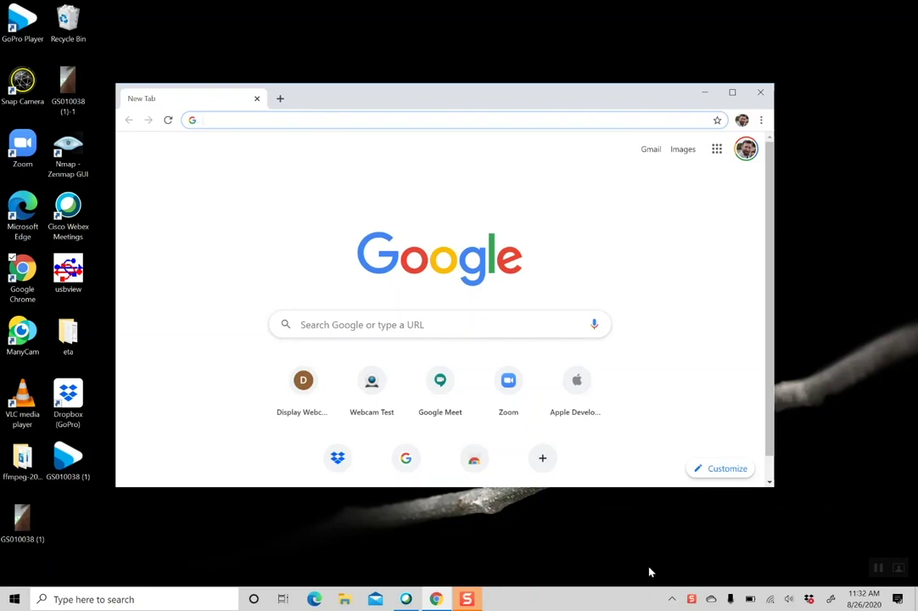
# Check the GoPro Webcam utility's live camera preview, then close the preview.
pyautogui.click(689, 599)
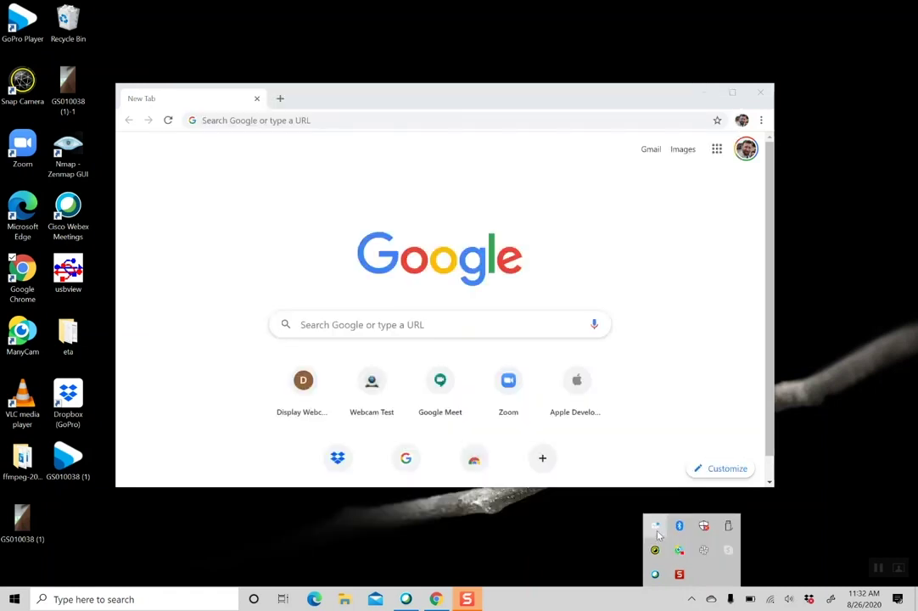
pyautogui.rightClick(658, 531)
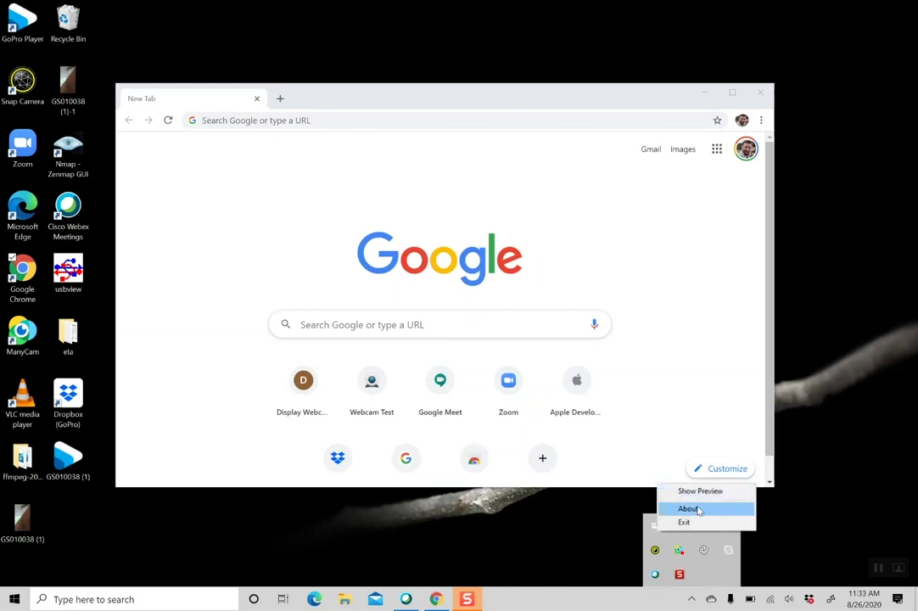
pyautogui.click(699, 491)
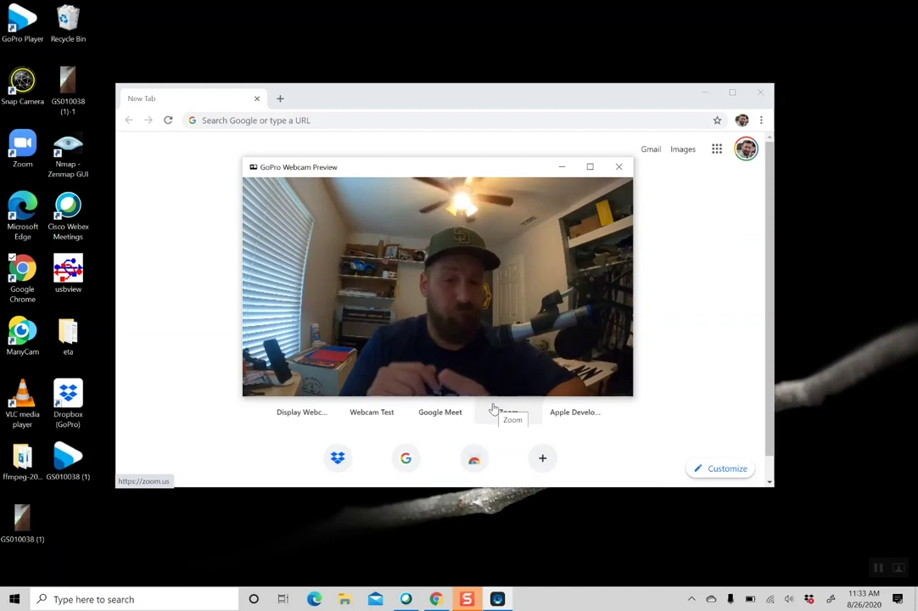
pyautogui.click(618, 166)
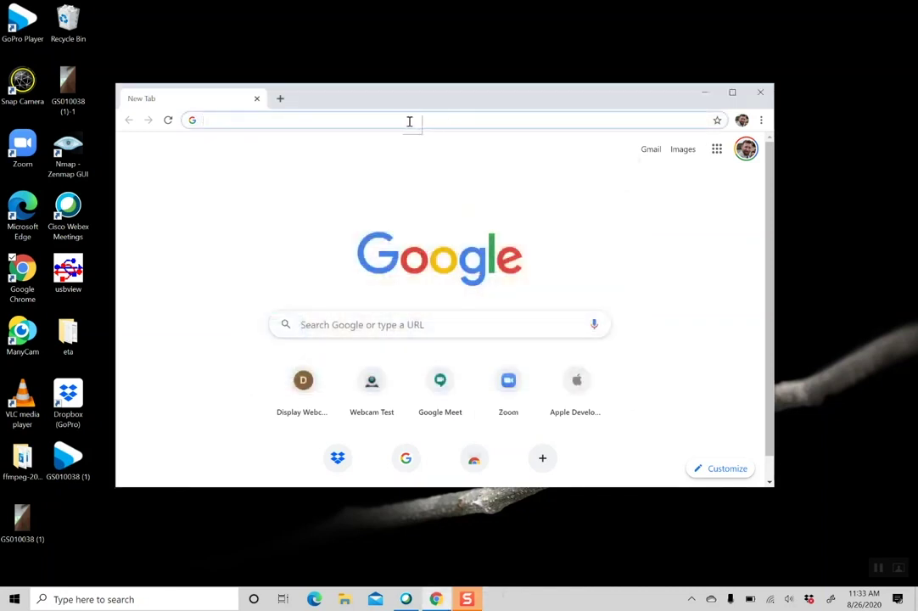
# Go to meet.google.com and start an instant meeting.
pyautogui.write('meet.google.com')
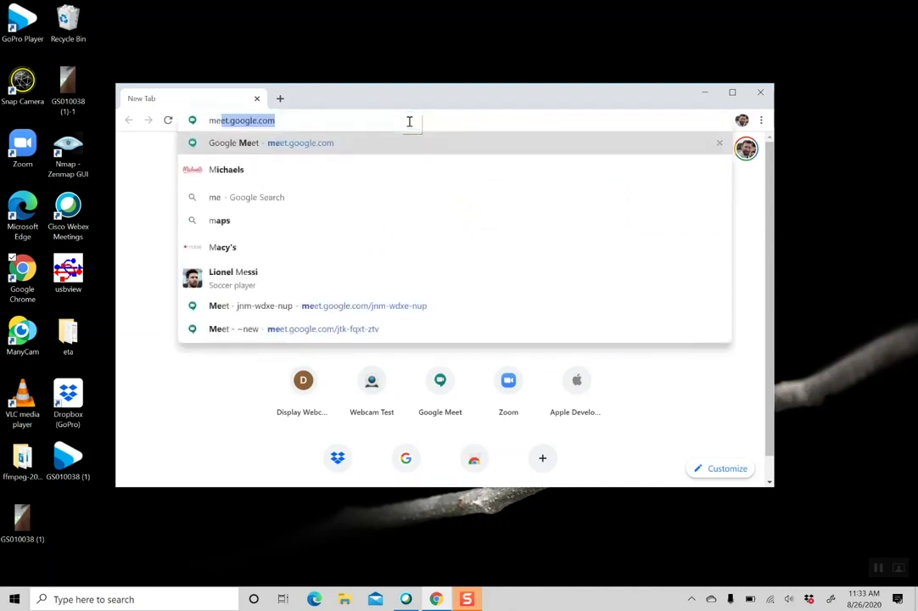
pyautogui.press('Return')
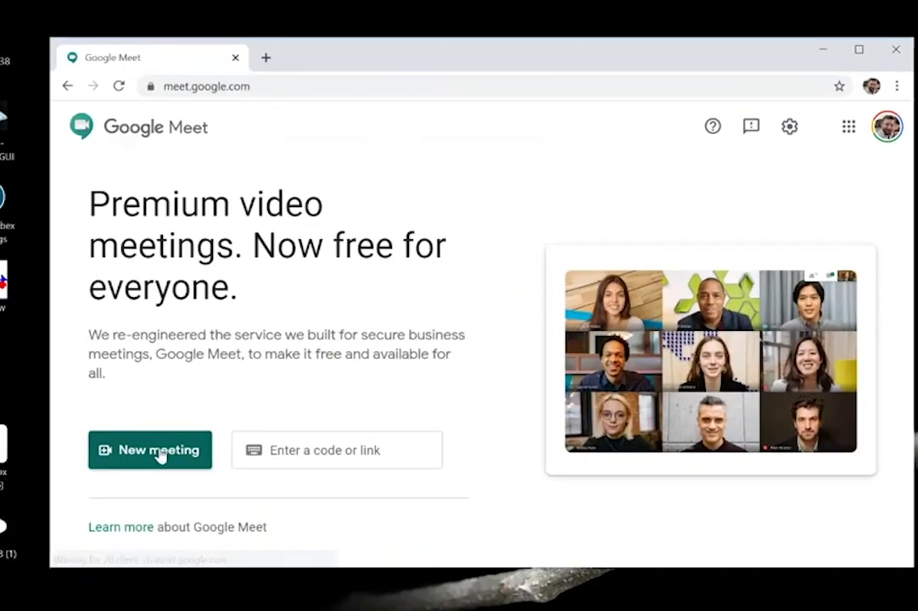
pyautogui.click(188, 406)
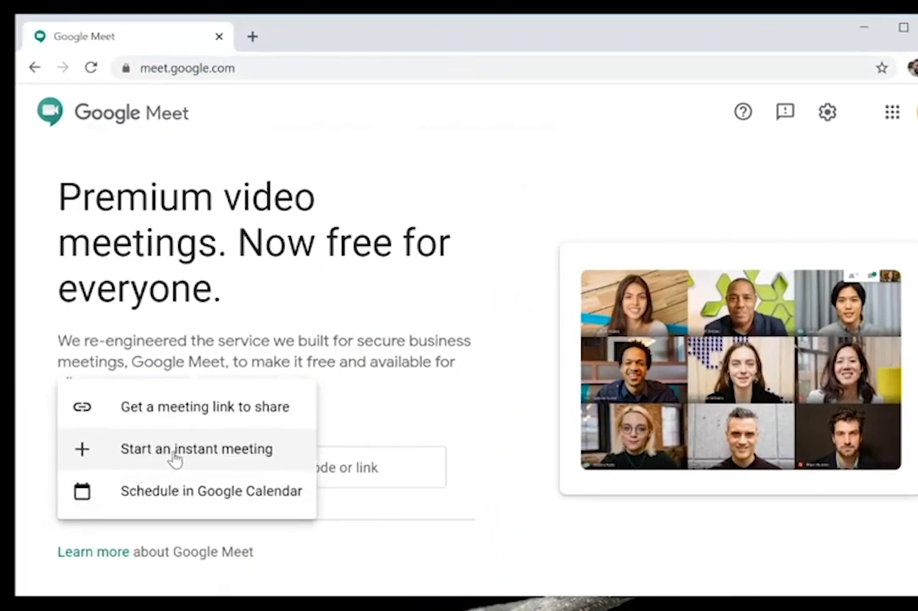
pyautogui.click(173, 458)
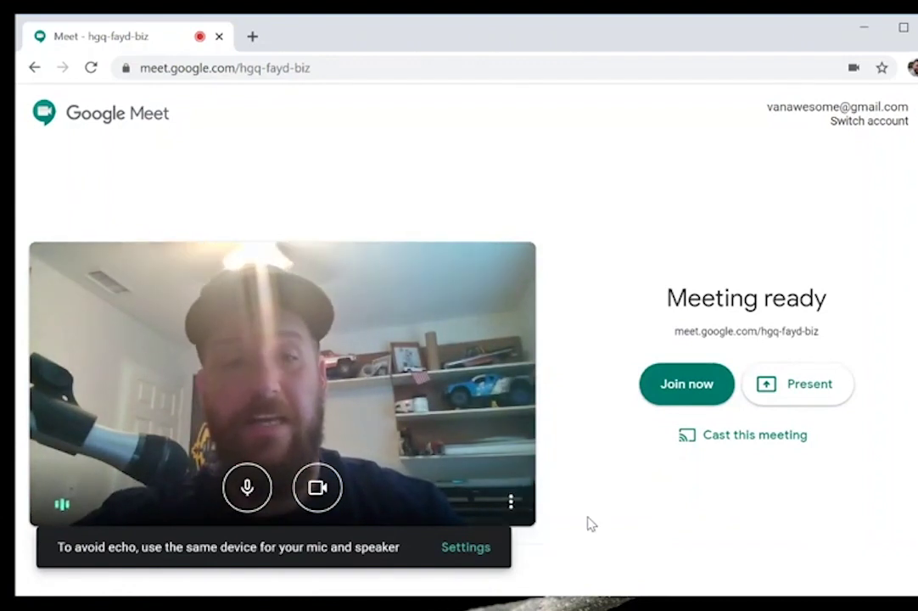
# Set the Google Meet camera to GoPro Webcam in the meeting's video settings and finish.
pyautogui.click(511, 504)
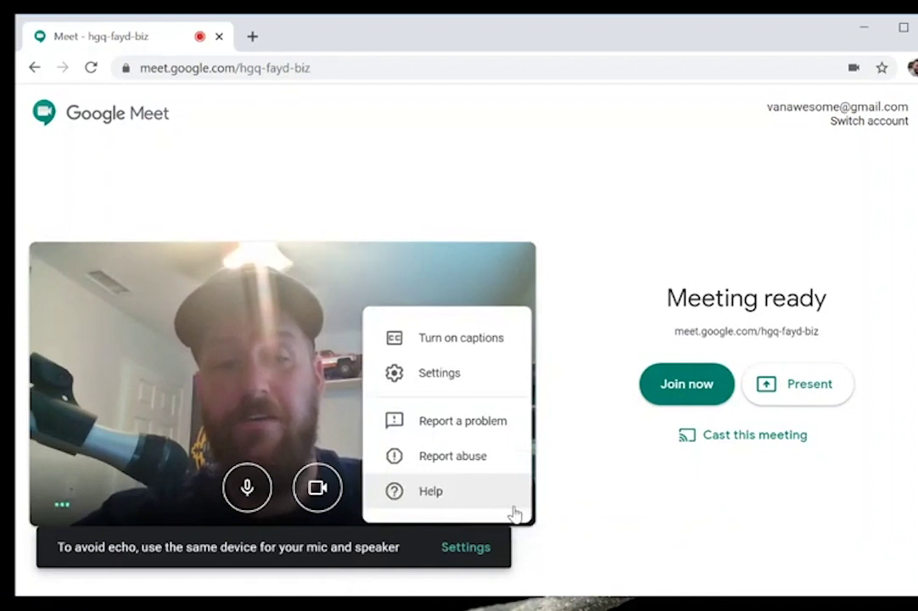
pyautogui.click(467, 376)
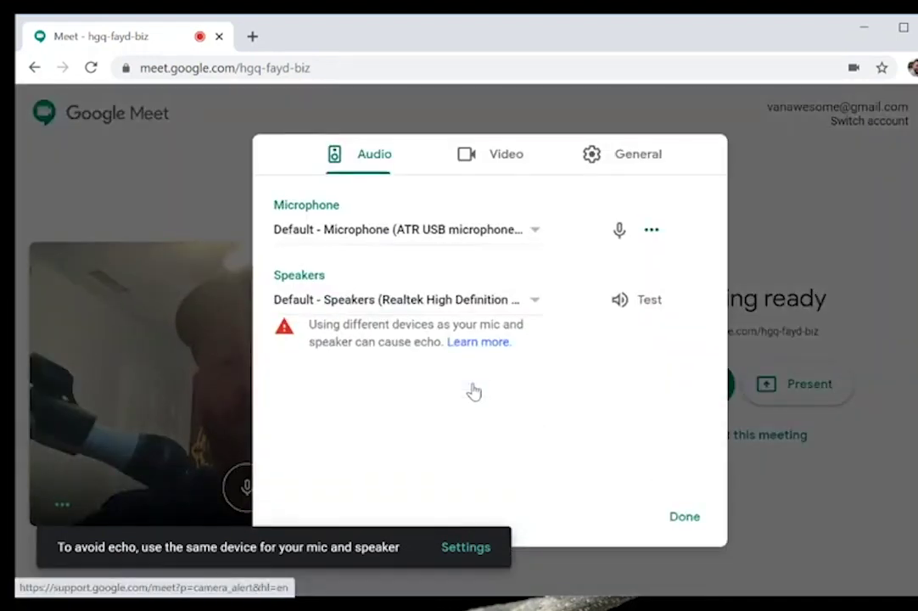
pyautogui.click(501, 169)
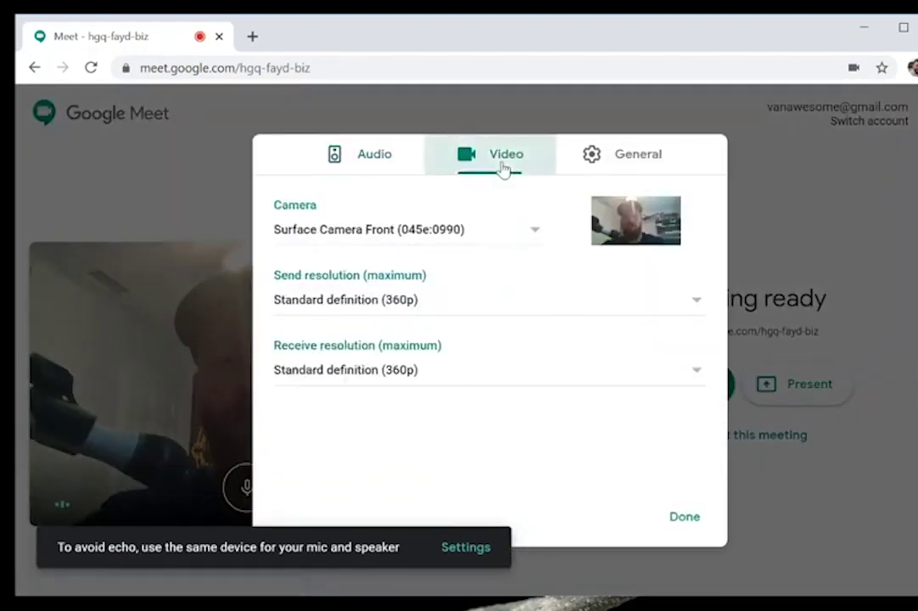
pyautogui.click(534, 240)
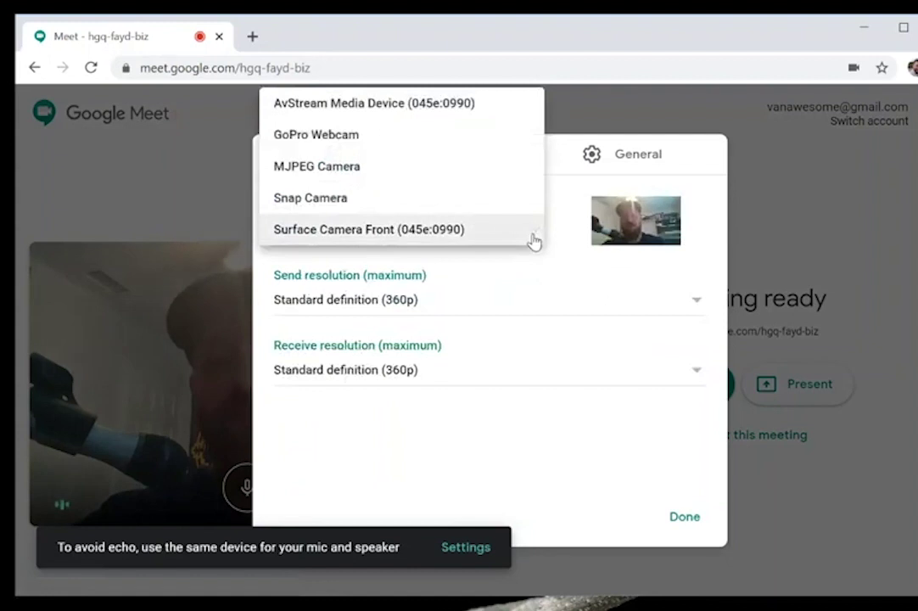
pyautogui.click(351, 145)
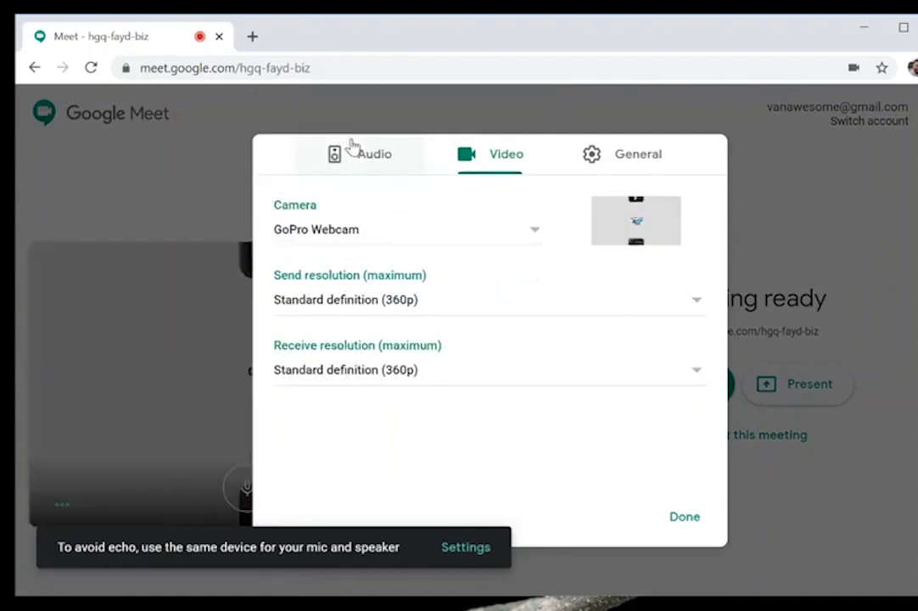
pyautogui.click(682, 514)
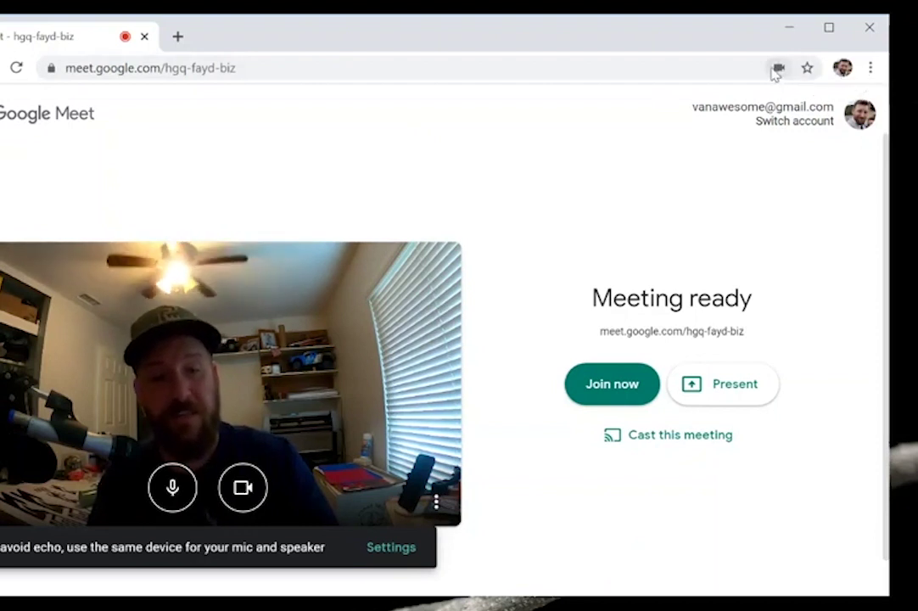
# Open the browser's site settings for camera permissions from the meeting page's camera access information.
pyautogui.click(778, 69)
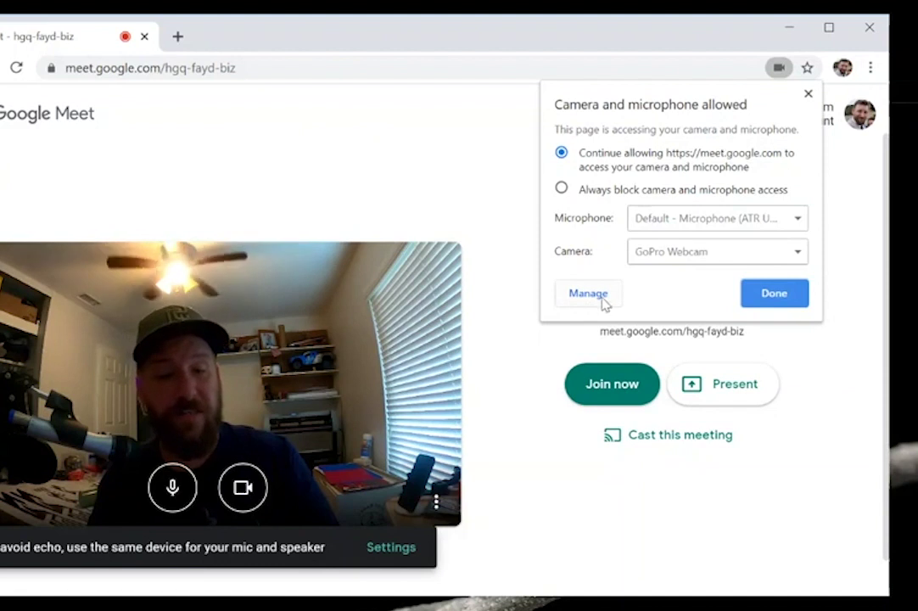
pyautogui.click(766, 299)
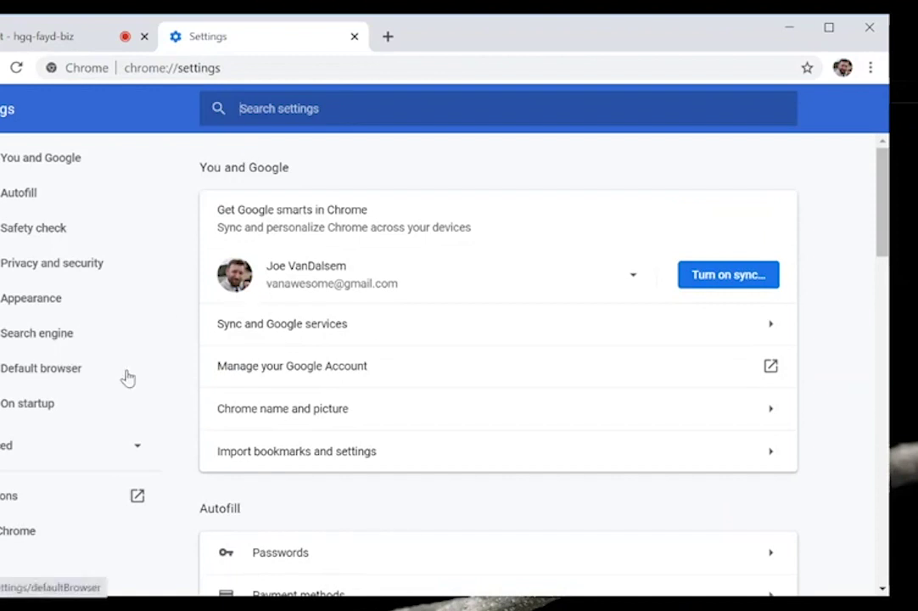
pyautogui.scroll(-6, 379, 454)
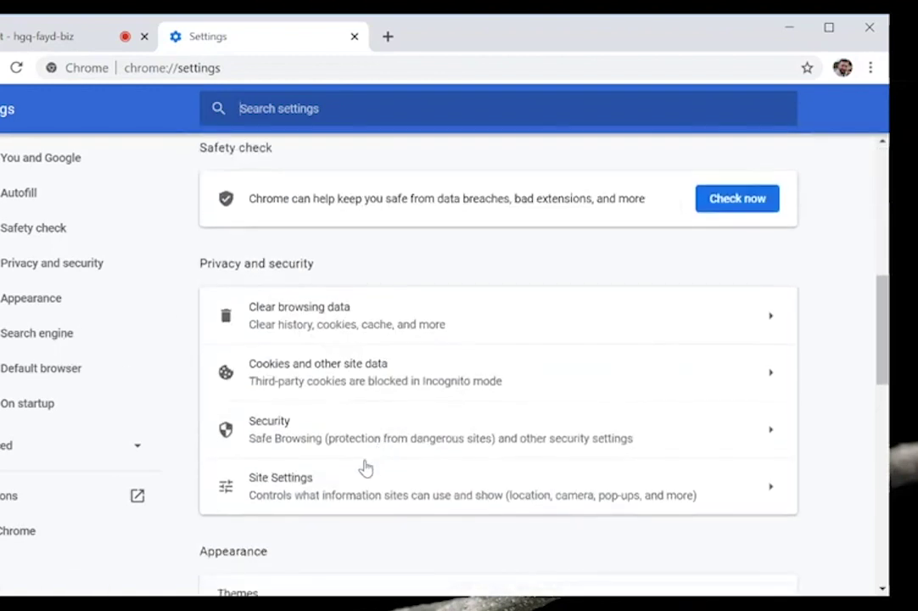
pyautogui.click(352, 490)
pyautogui.scroll(-5, 352, 492)
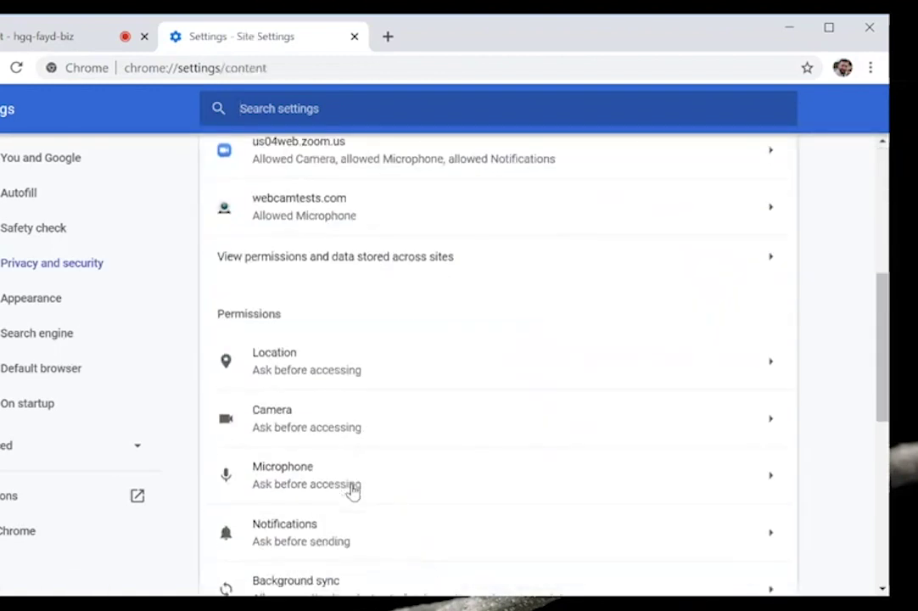
pyautogui.click(384, 389)
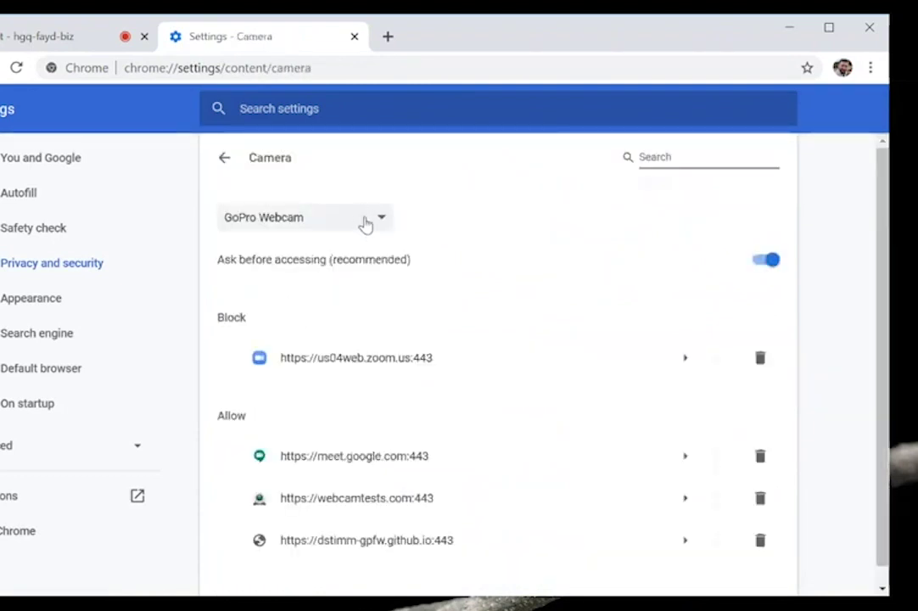
# Choose GoPro Webcam as the browser's default camera and close the browser settings.
pyautogui.click(382, 220)
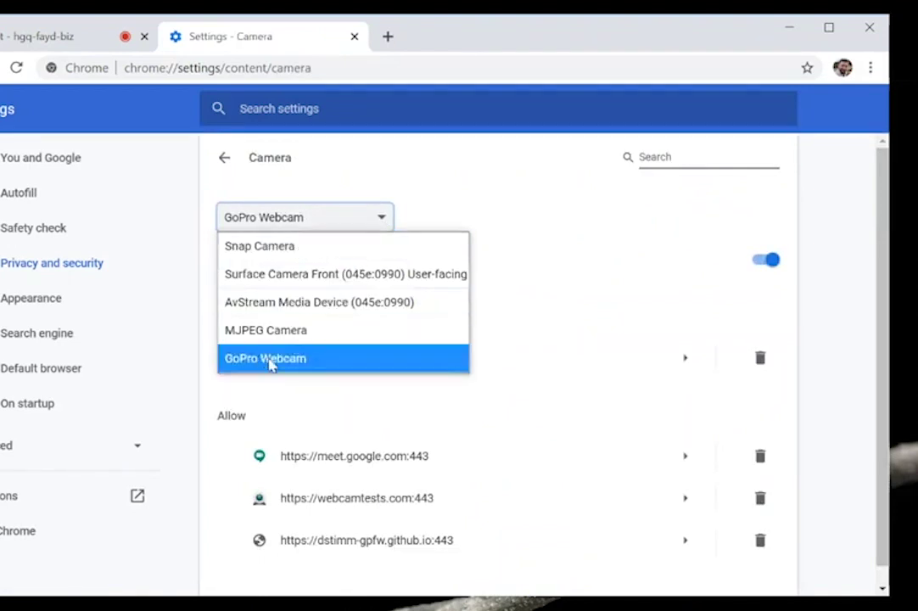
pyautogui.click(270, 365)
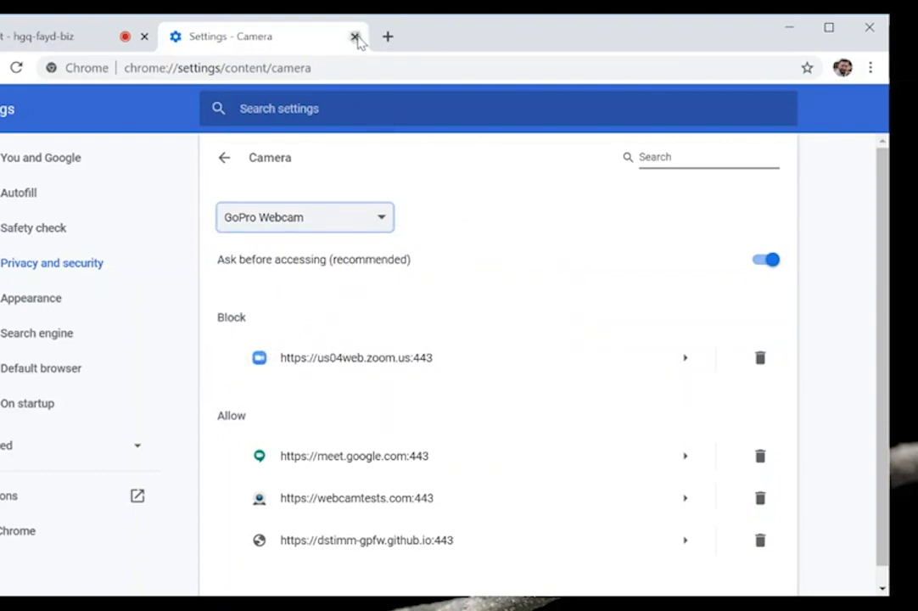
pyautogui.click(355, 38)
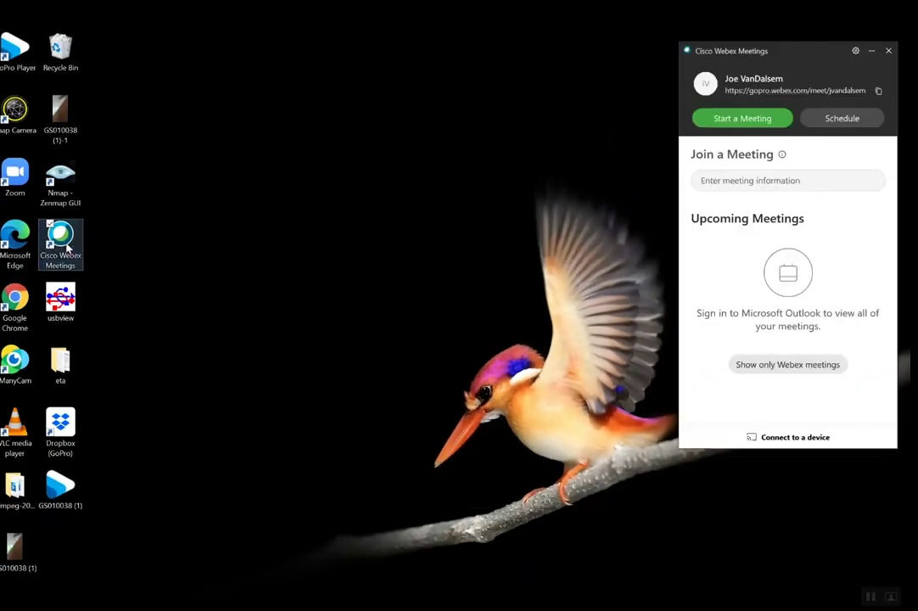
# Switch to Cisco Webex Meetings, open the personal room's meeting preview and reposition its window.
pyautogui.click(748, 114)
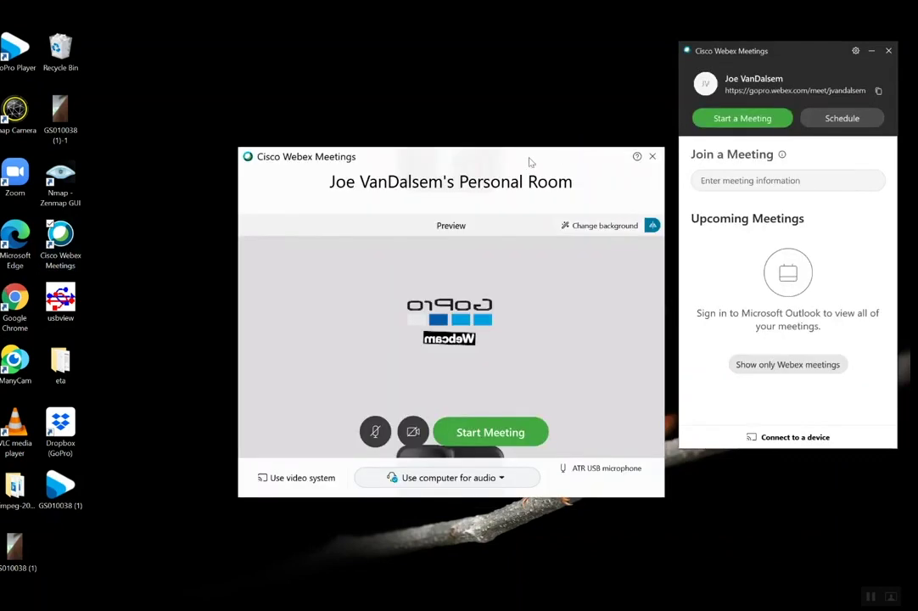
pyautogui.moveTo(503, 163); pyautogui.dragTo(444, 112)
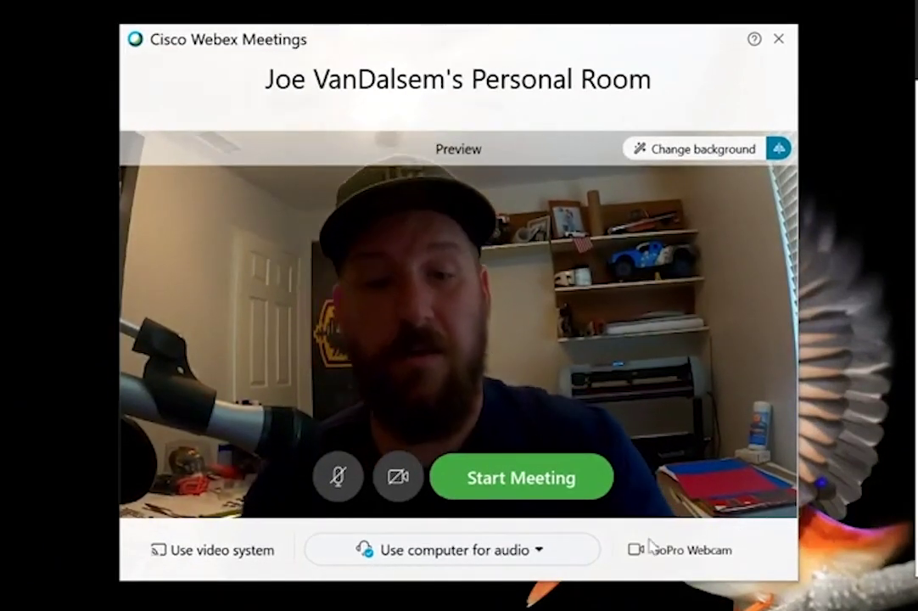
# Check the camera selection and available cameras in the Webex preview's audio and video settings, leaving them unchanged.
pyautogui.click(696, 559)
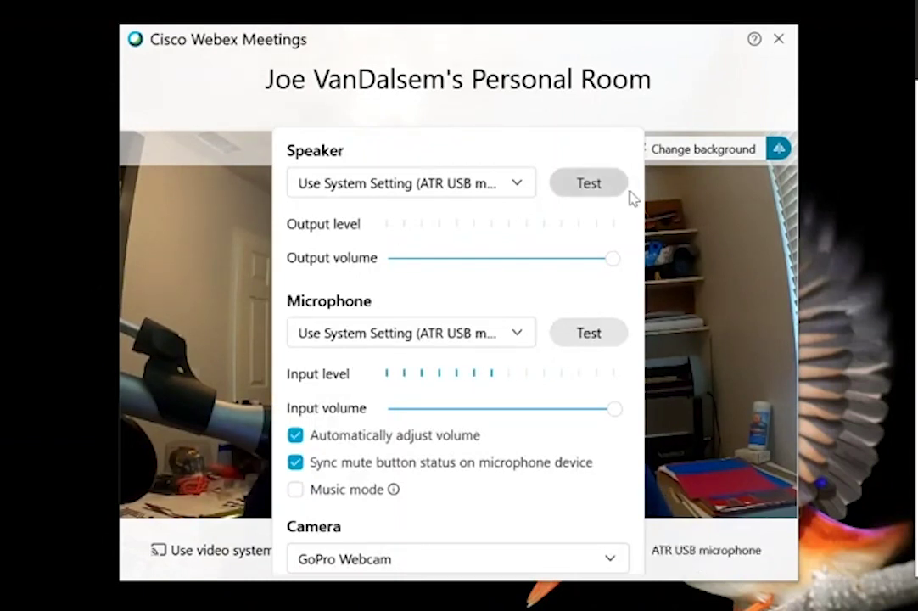
pyautogui.click(662, 88)
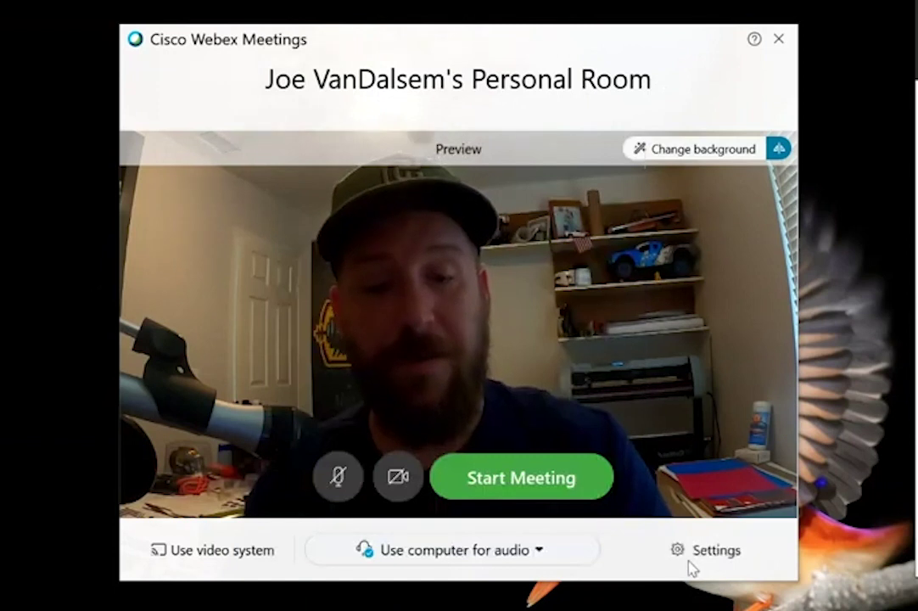
pyautogui.click(697, 562)
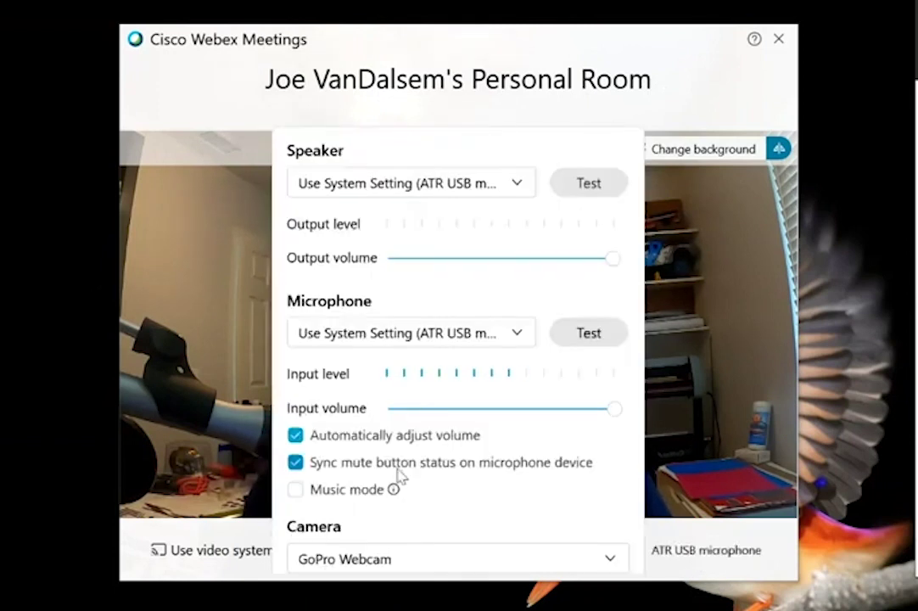
pyautogui.click(518, 565)
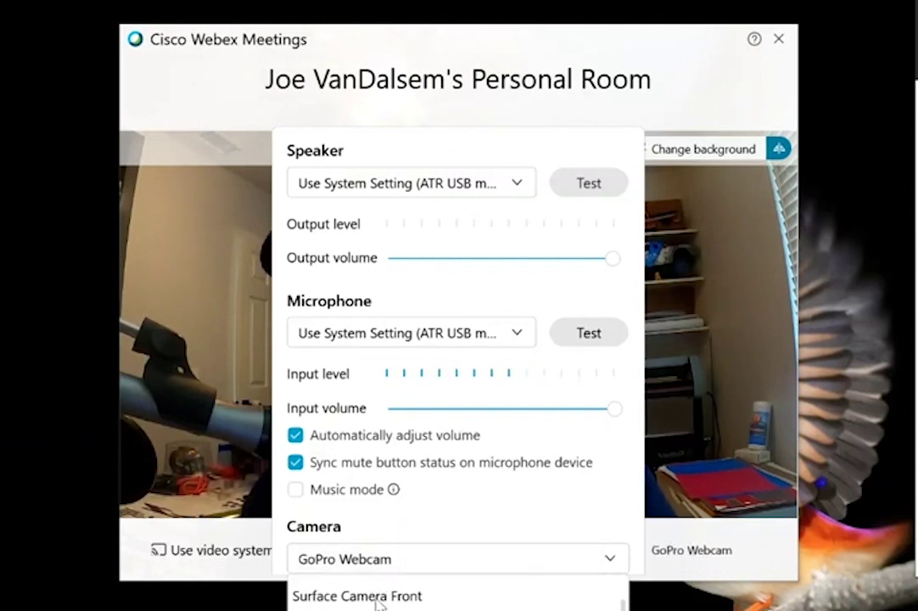
pyautogui.press('Escape')
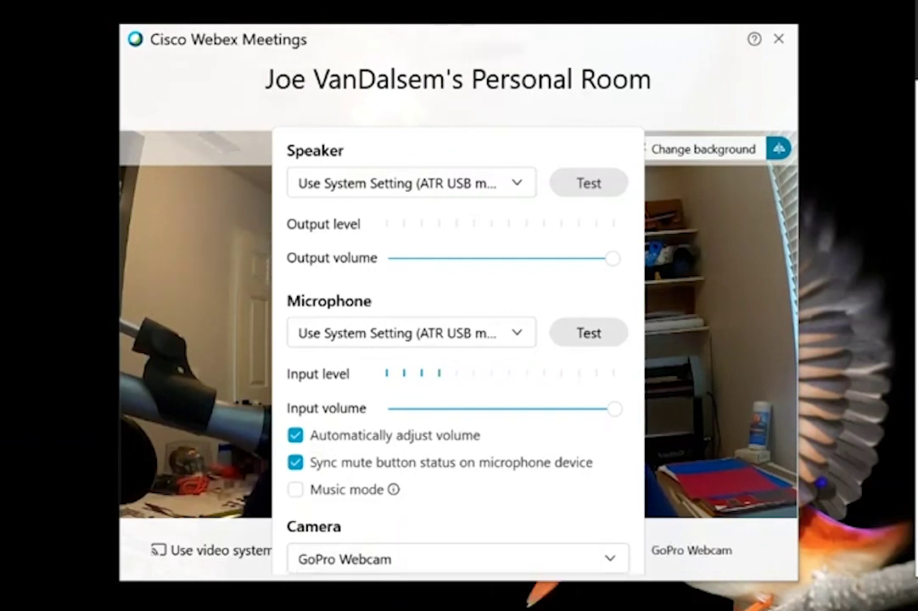
pyautogui.click(706, 114)
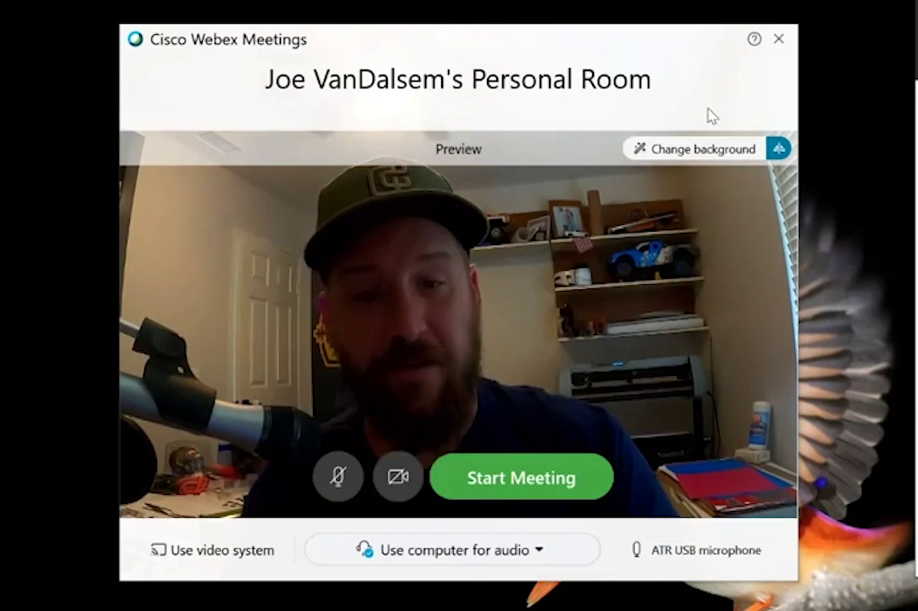